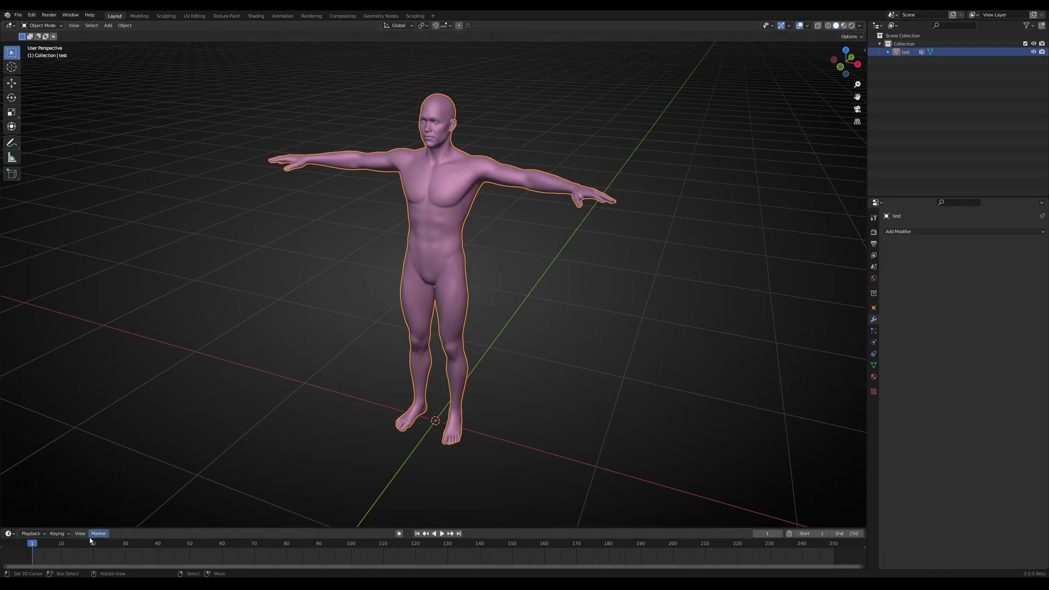
- Bring the File Explorer window showing the Cloth Assets folder in front of Blender
key("alt+Tab")
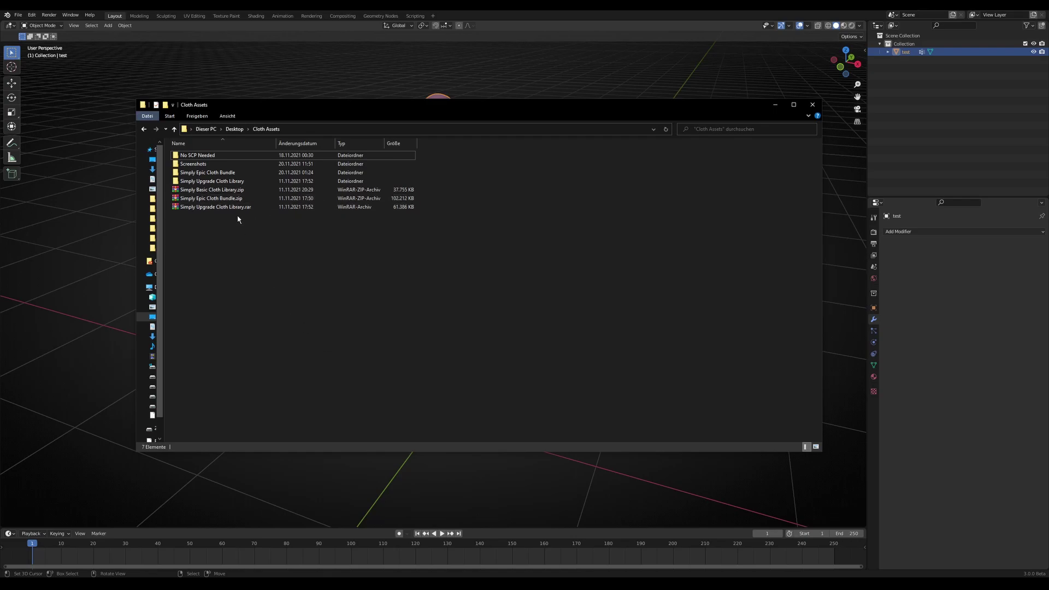
- Look over the cloth library zip archives, then select the Simply Epic Cloth Bundle folder
left_click(205, 191)
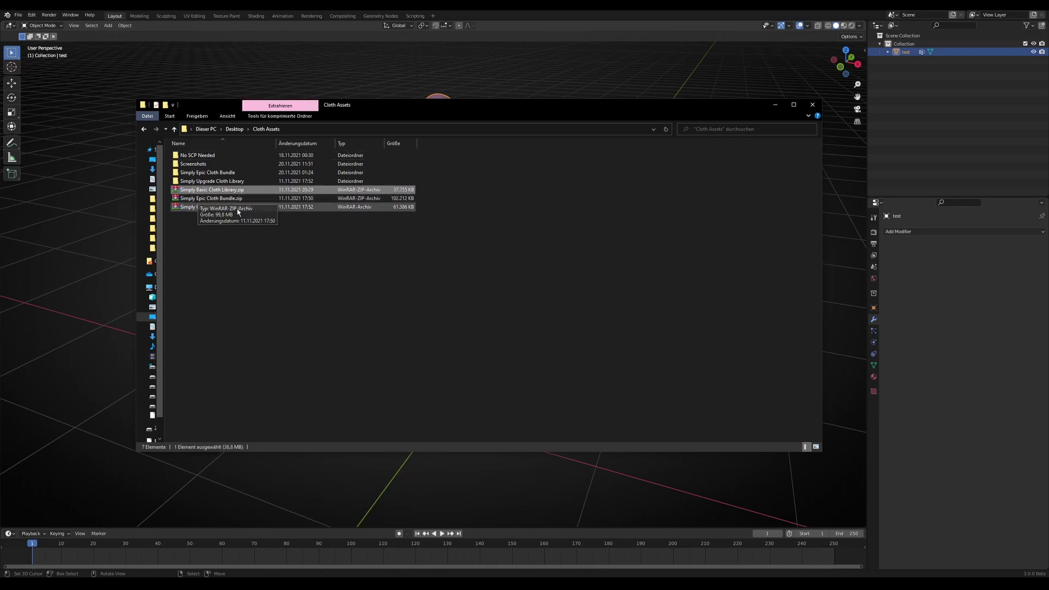
scroll(237, 218, "down", 2, "ctrl")
scroll(238, 219, "up", 3, "ctrl")
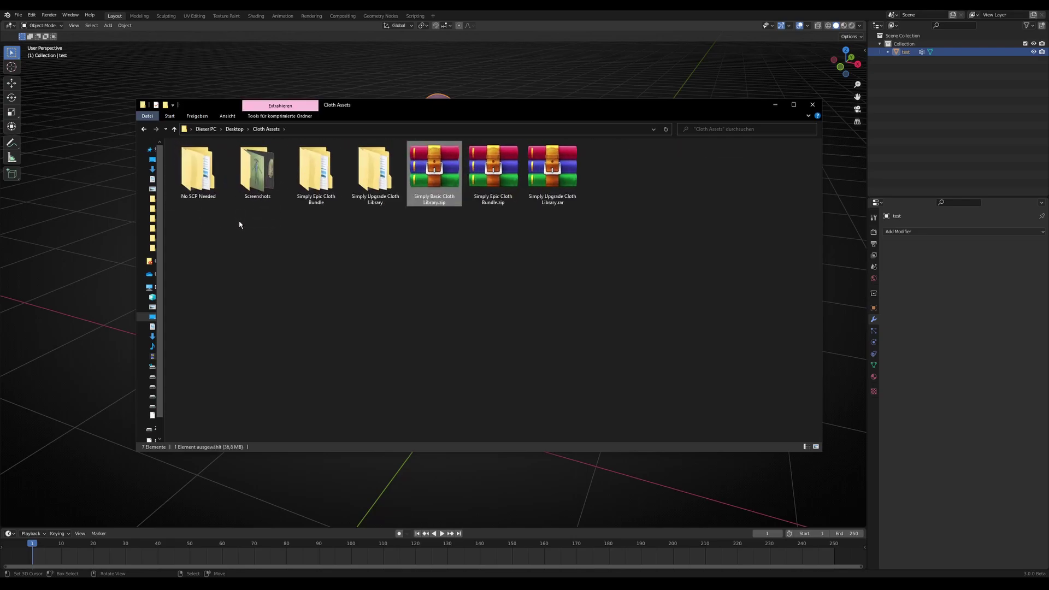
scroll(282, 260, "down", 1, "ctrl")
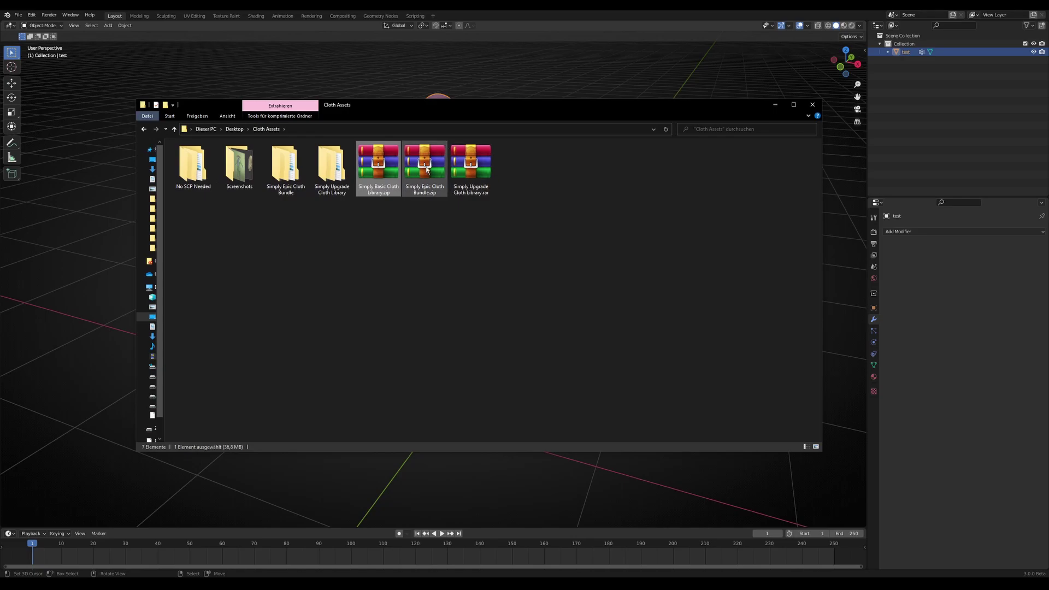
left_click(427, 169)
left_click(484, 240)
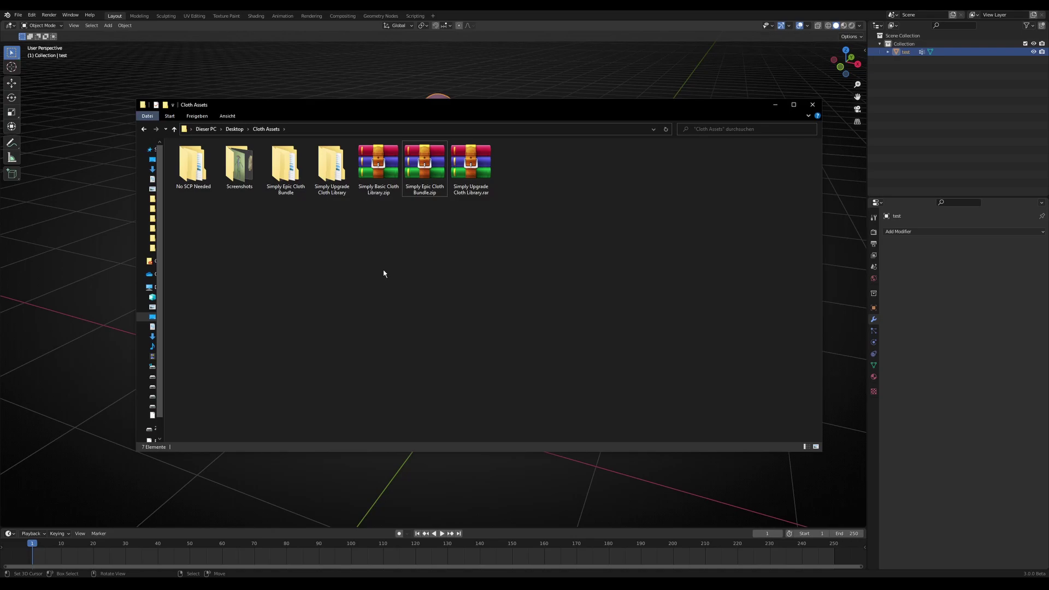
left_click(302, 192)
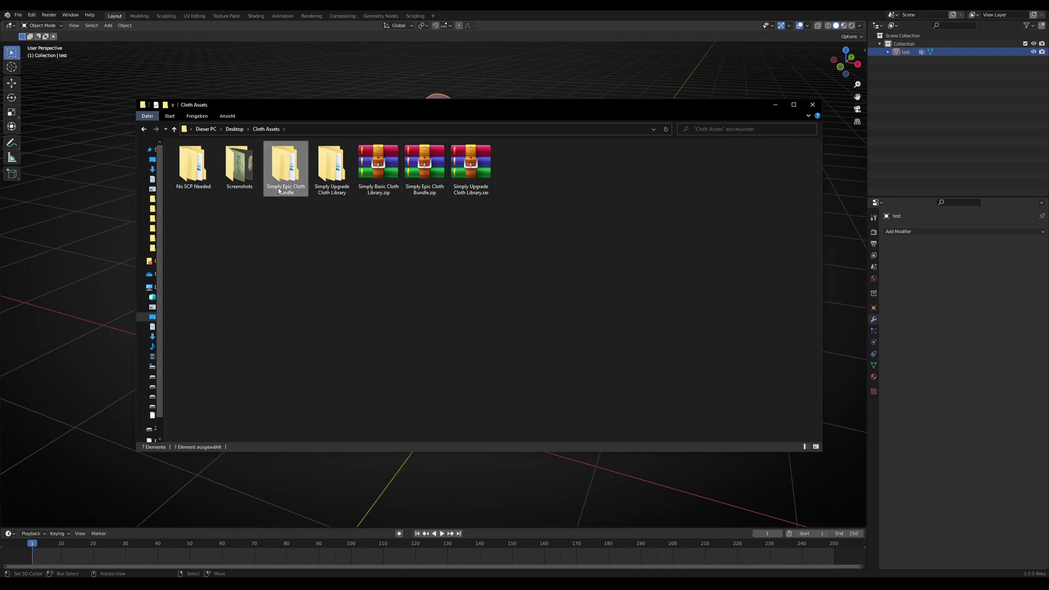
- Open the Simply Epic Cloth Bundle folder and peek into Accessoire Belts, Accessoire Knots and Female Underwear
double_click(276, 179)
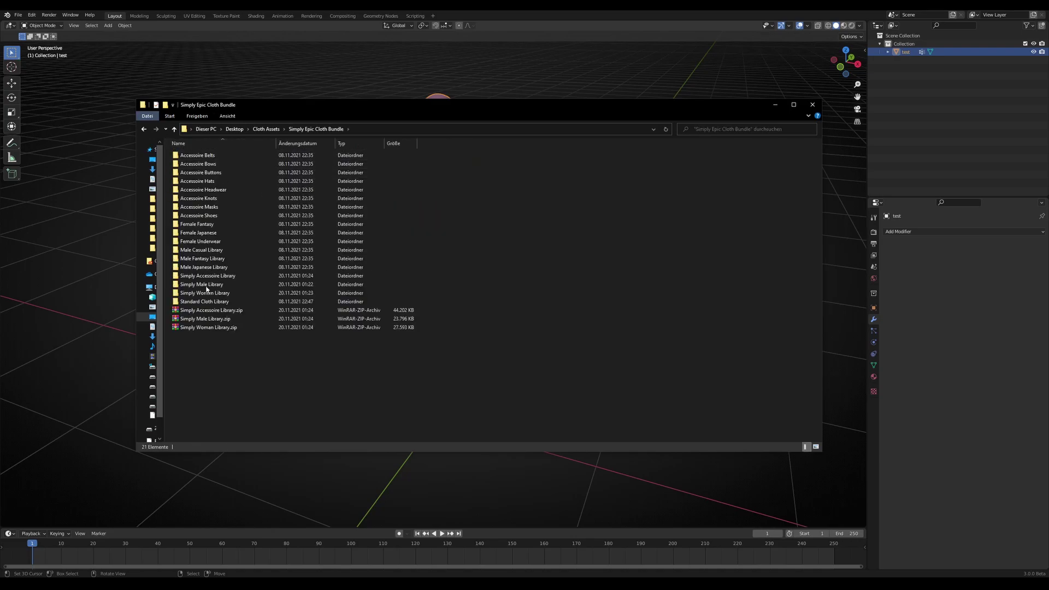
left_click_drag(302, 376, 268, 399)
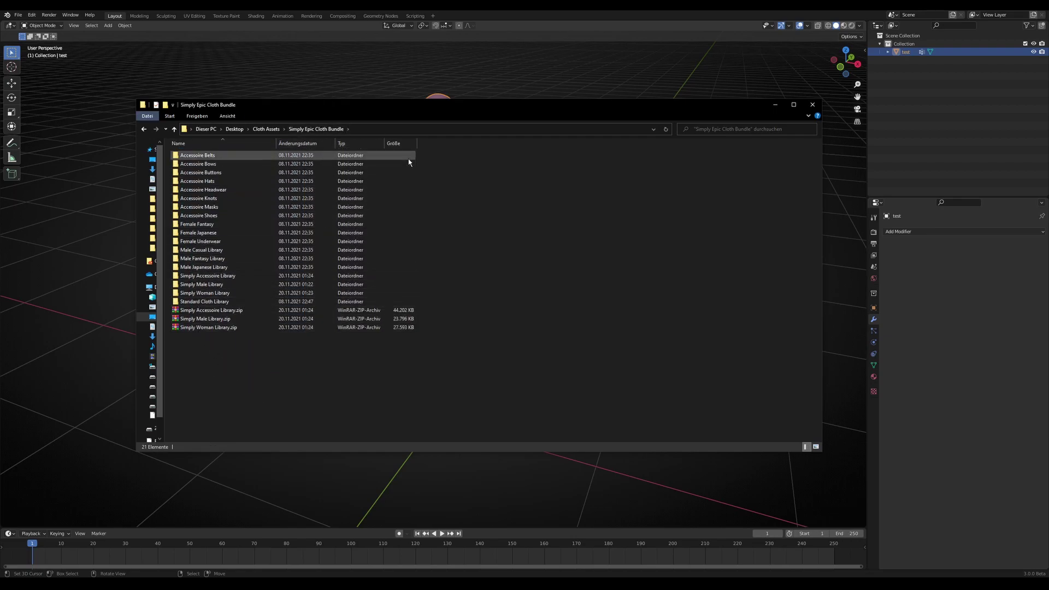
left_click_drag(456, 158, 219, 304)
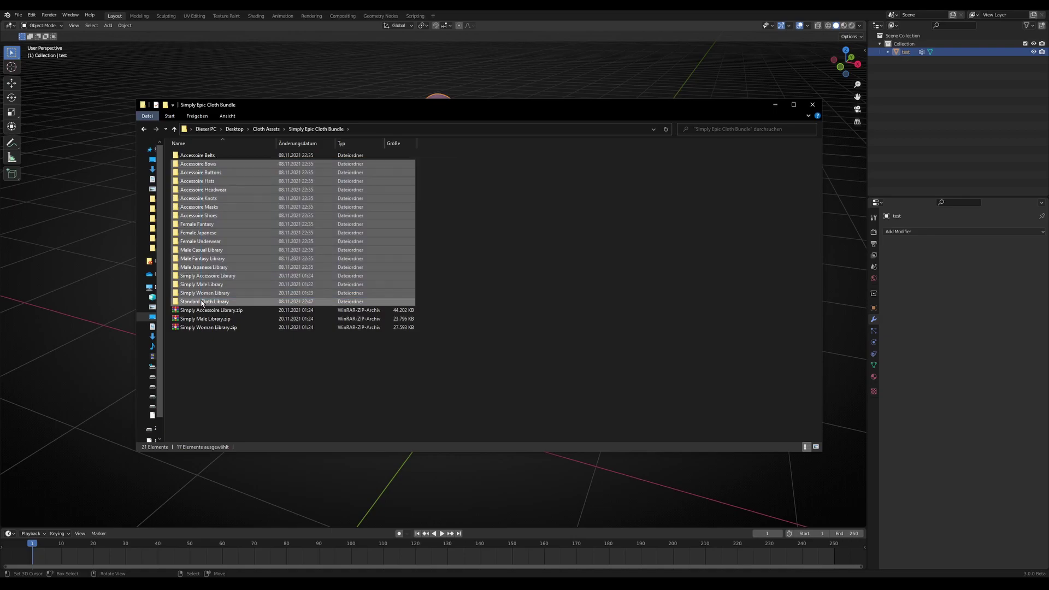
left_click(493, 201)
double_click(206, 155)
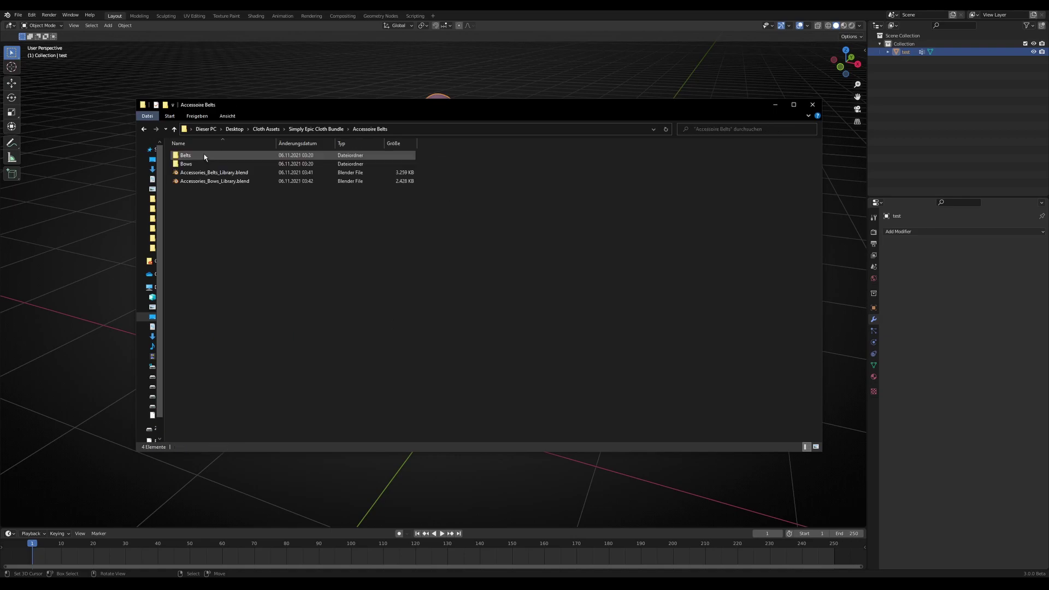
key("alt+Left")
double_click(222, 198)
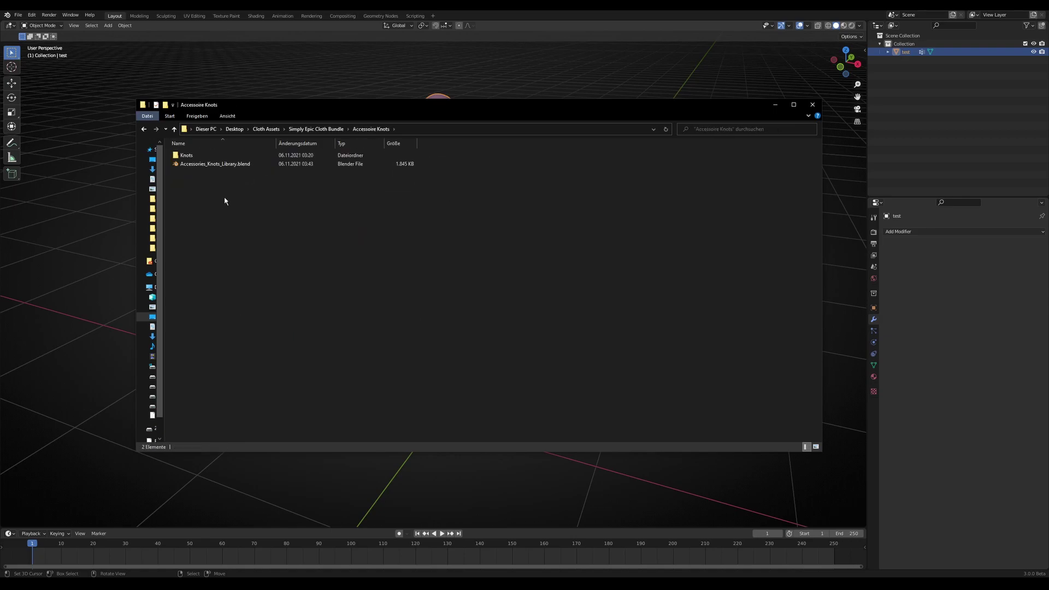
key("alt+Left")
double_click(218, 241)
key("alt+Left")
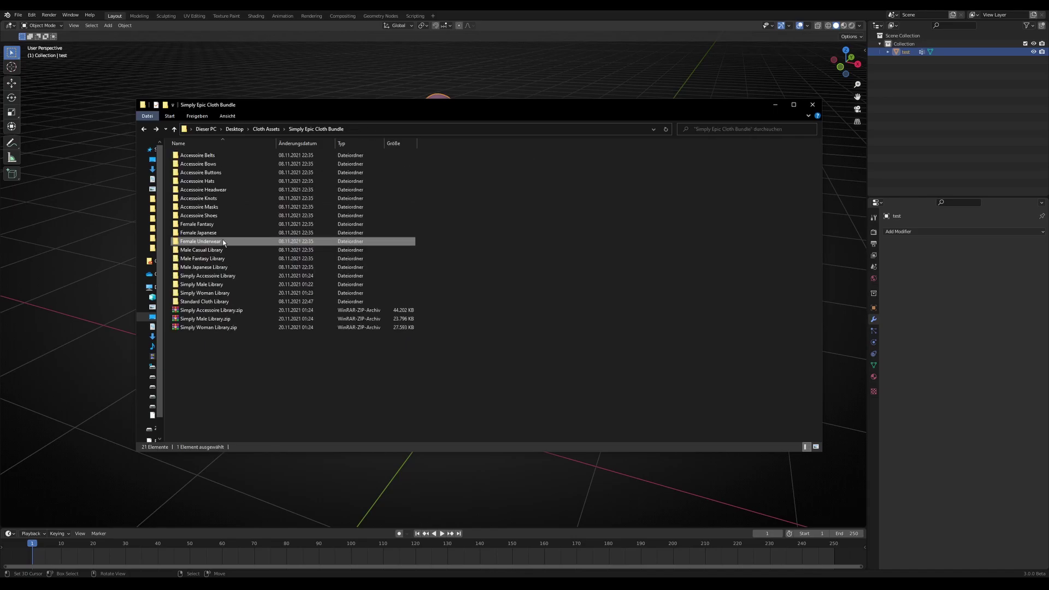
- Select the bundle folder's full path in the File Explorer address bar
left_click(494, 249)
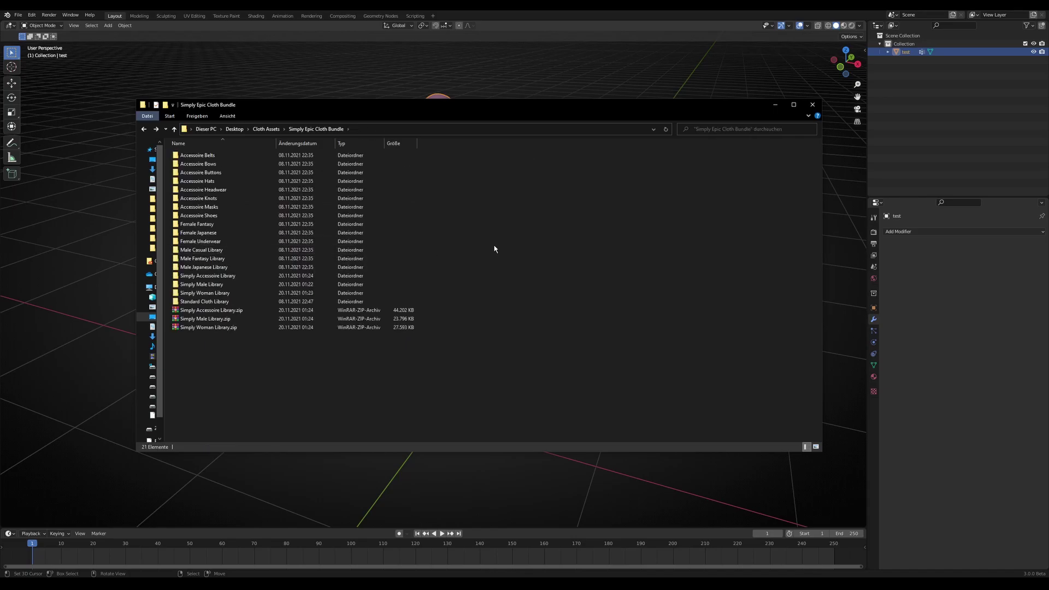
left_click(370, 130)
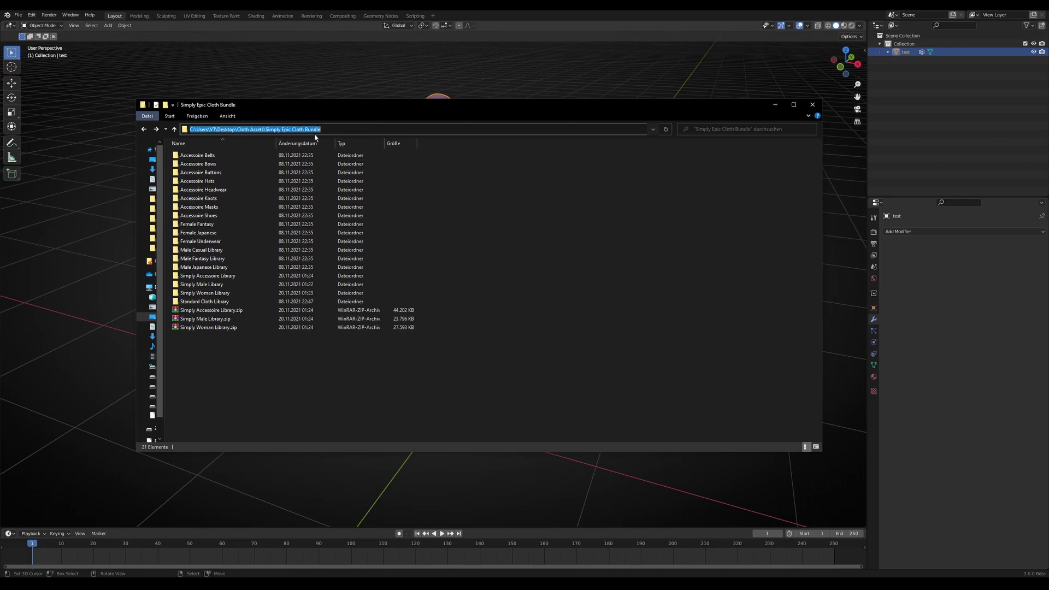
key("End")
key("ctrl+a")
key("ctrl+c")
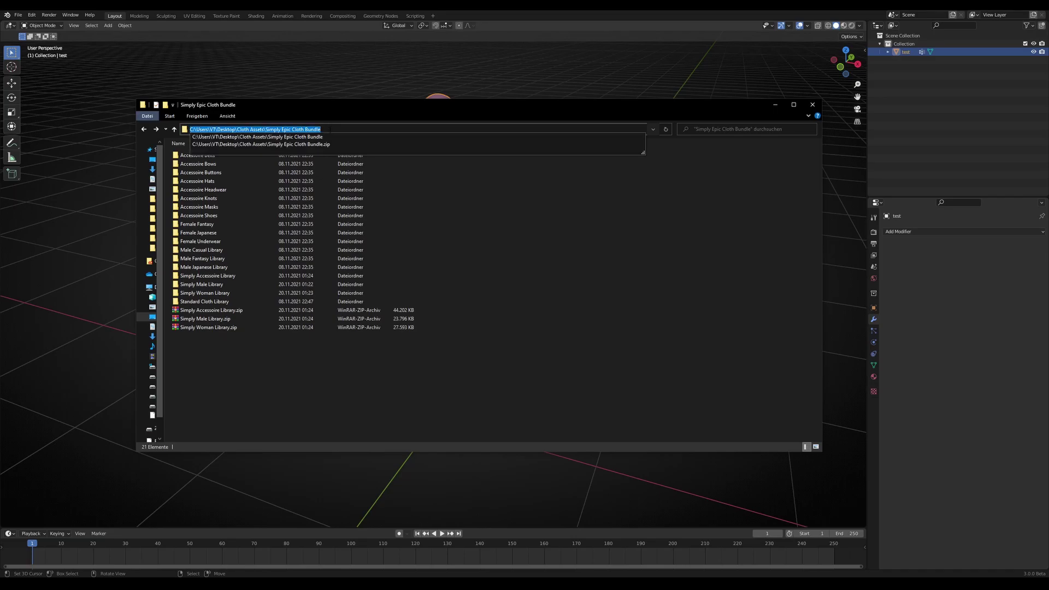
- Return to Blender and show, then dismiss, the splash screen from the Blender menu
left_click(349, 11)
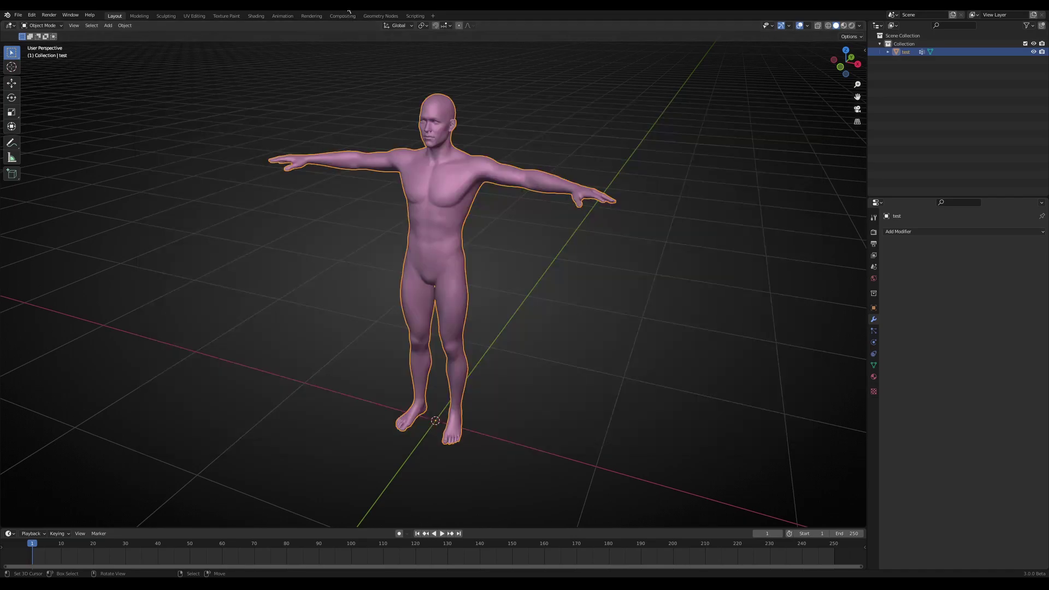
left_click(7, 14)
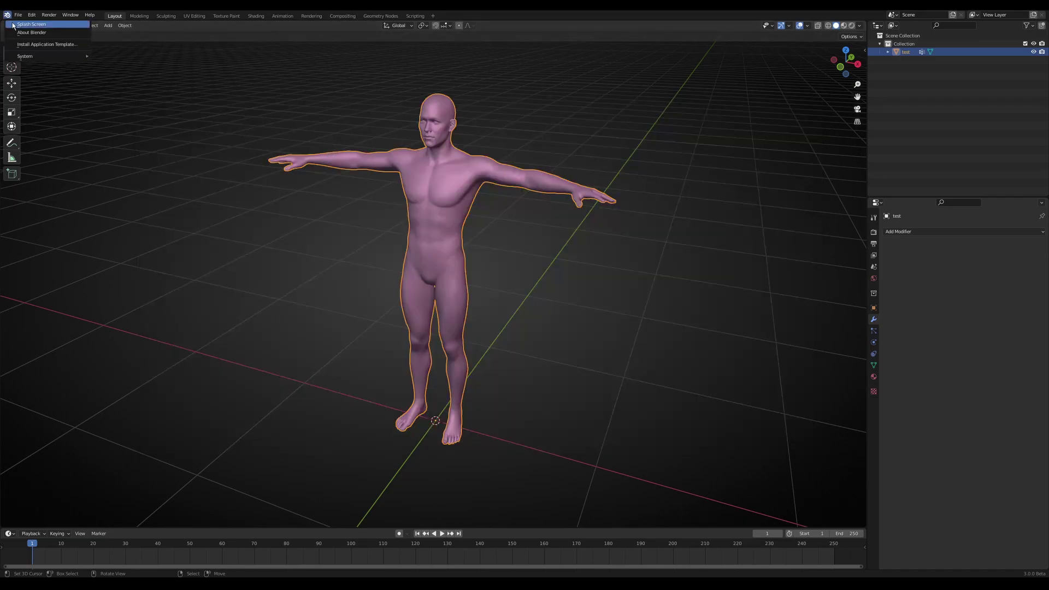
left_click(24, 25)
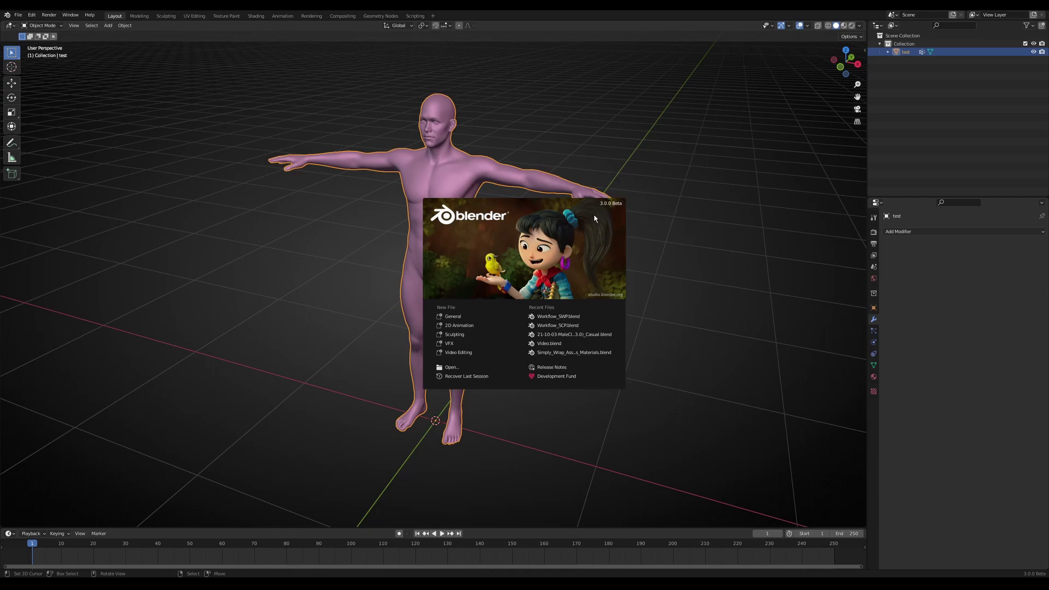
left_click(660, 233)
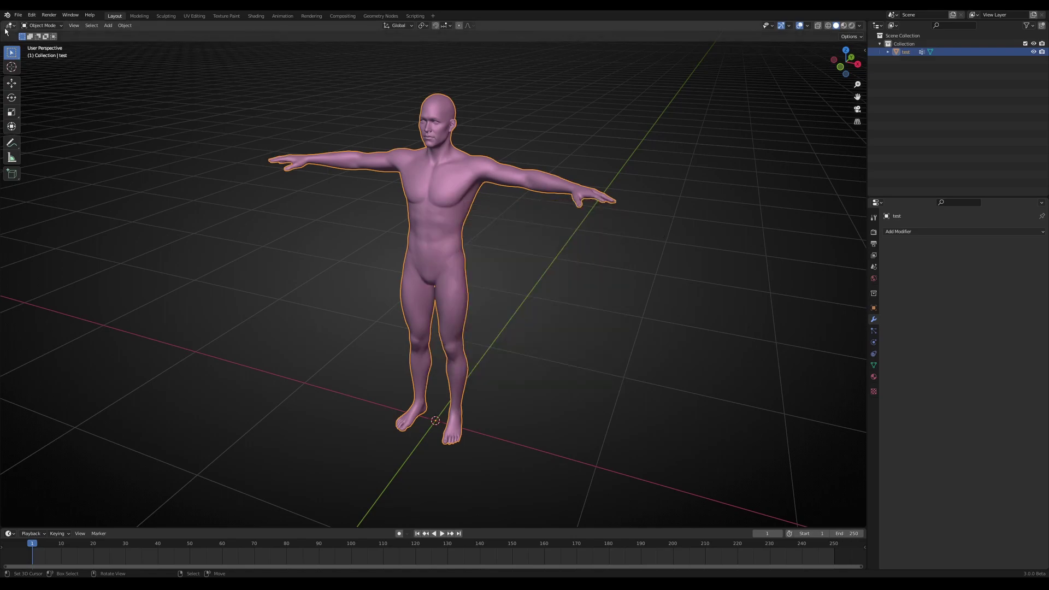
- Open Blender Preferences from the Edit menu and move the window over the viewport
left_click(31, 15)
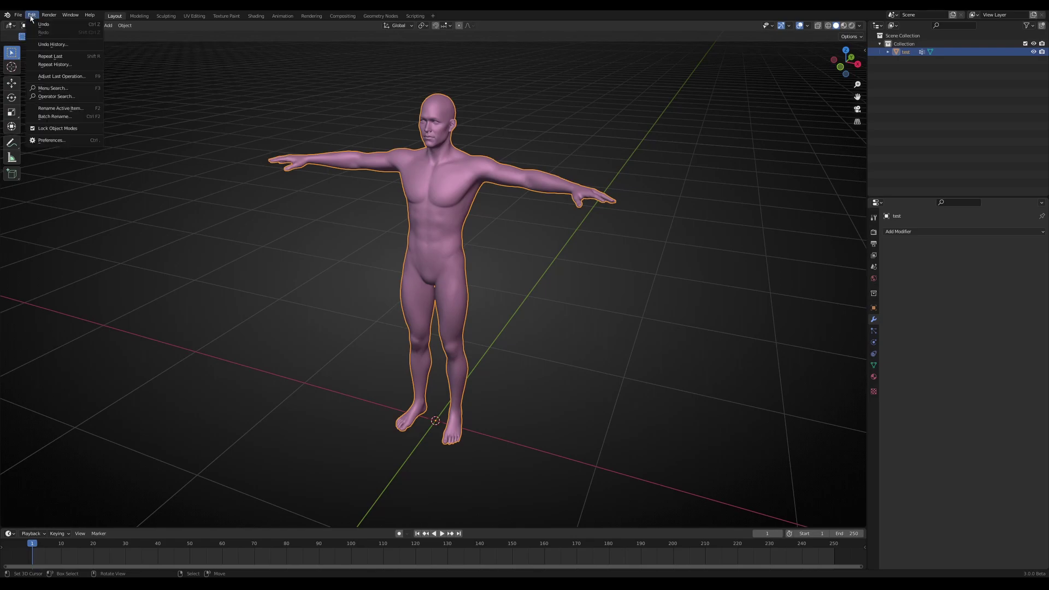
left_click(63, 140)
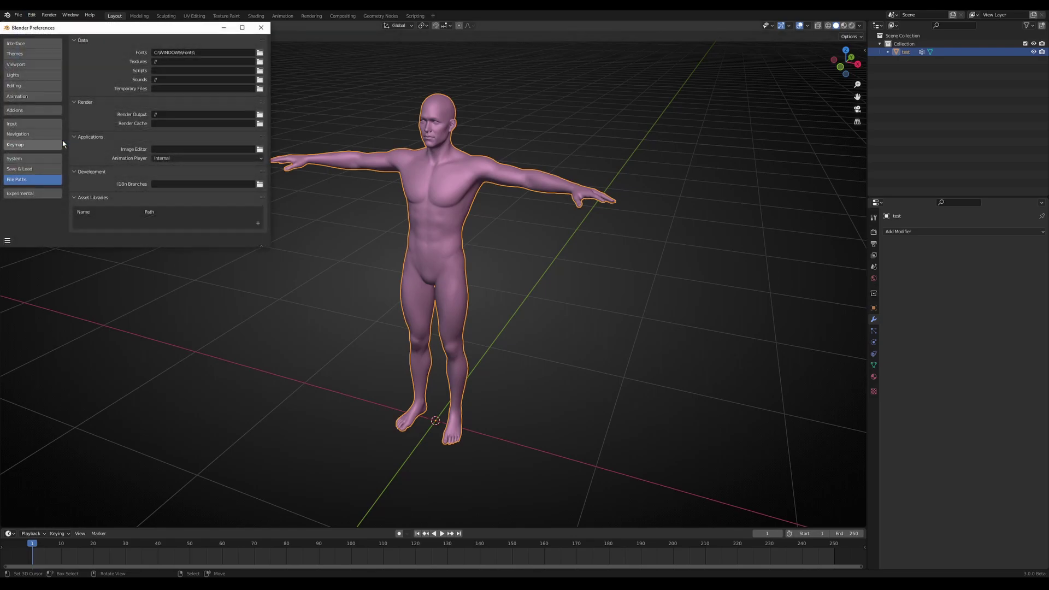
left_click_drag(107, 35, 382, 104)
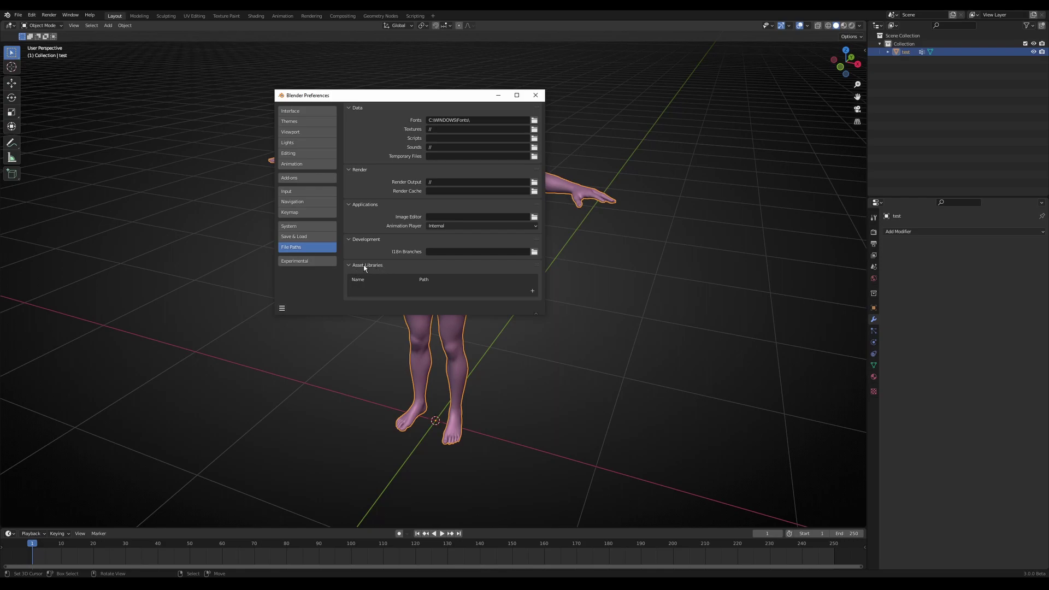
- Add an asset library using the pasted Simply Epic Cloth Bundle folder path, widening the window
left_click(529, 287)
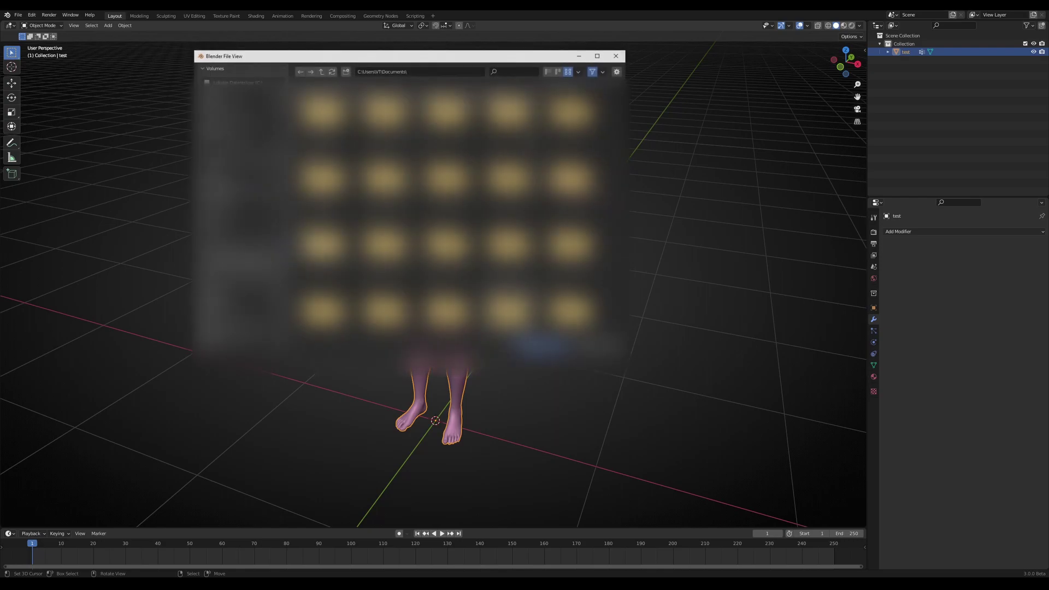
left_click(382, 71)
key("ctrl+v")
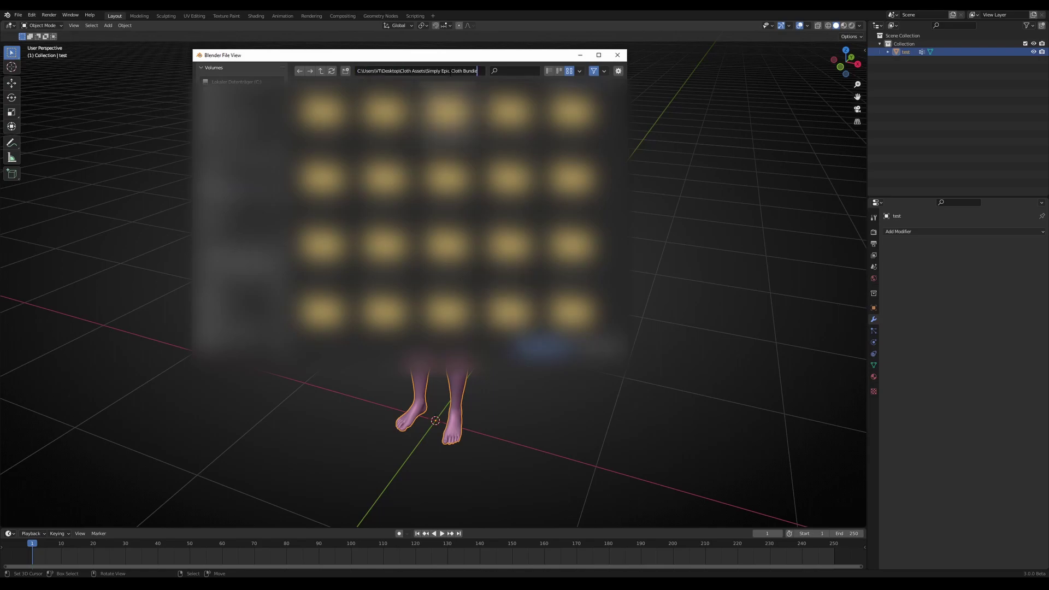
key("Return")
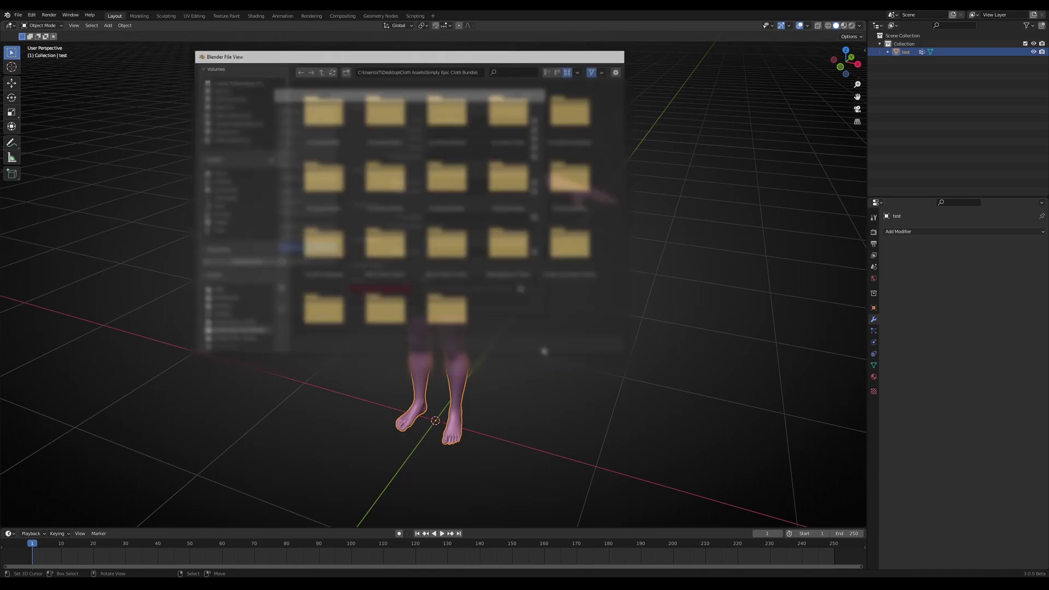
left_click(542, 346)
left_click_drag(545, 303, 616, 303)
left_click(434, 287)
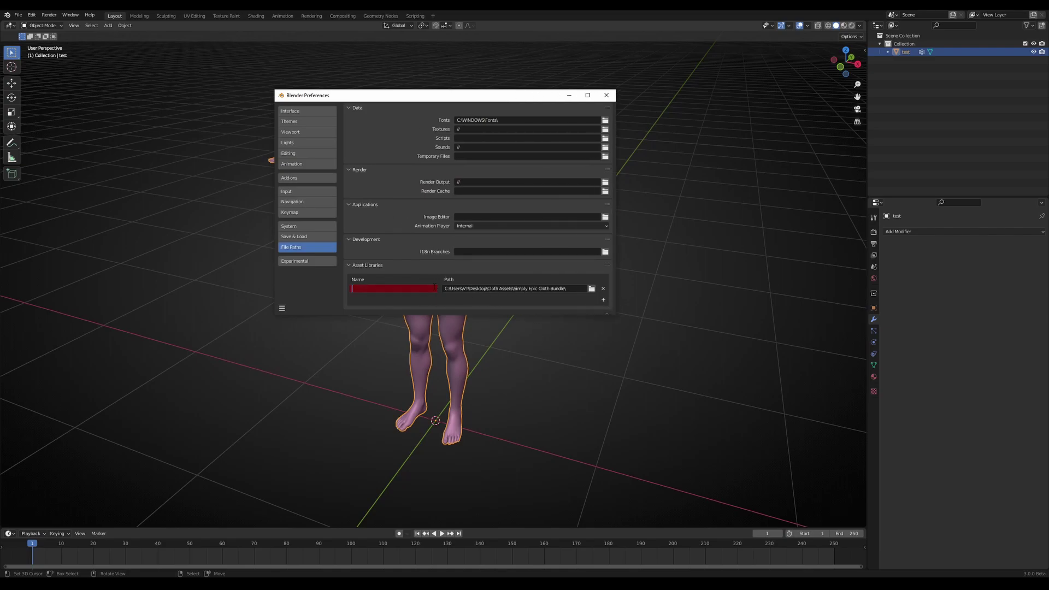
- Name the asset library 'Epic Cloth Bundle'
type("Simply Epic Cloth Bundle")
key("Delete")
key("Delete")
key("Delete")
key("Delete")
key("Delete")
key("Delete")
key("Delete")
key("Return")
- Save the preferences and close the Preferences window
left_click(282, 308)
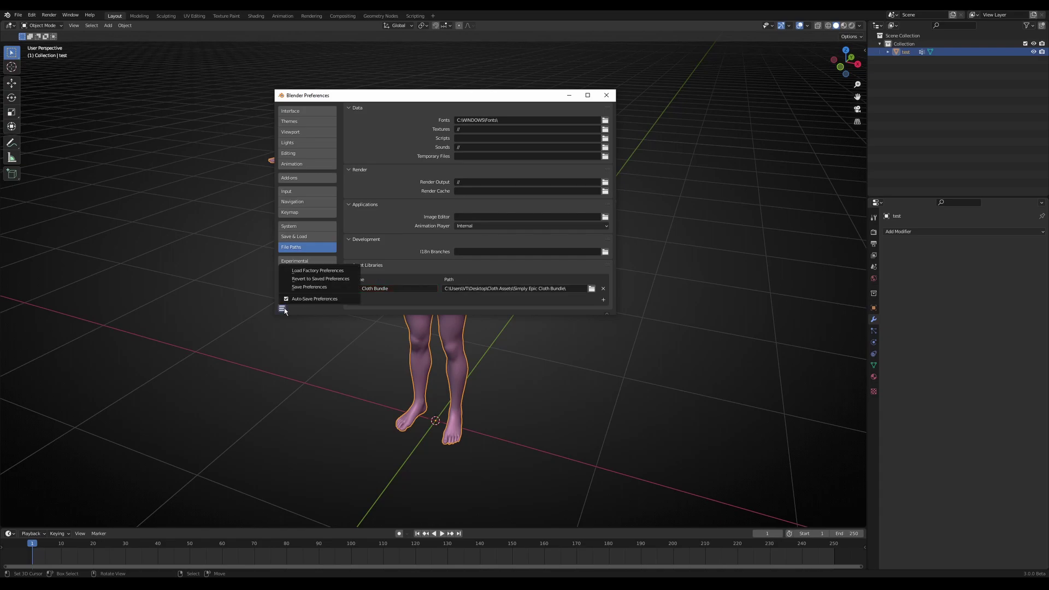
left_click(313, 287)
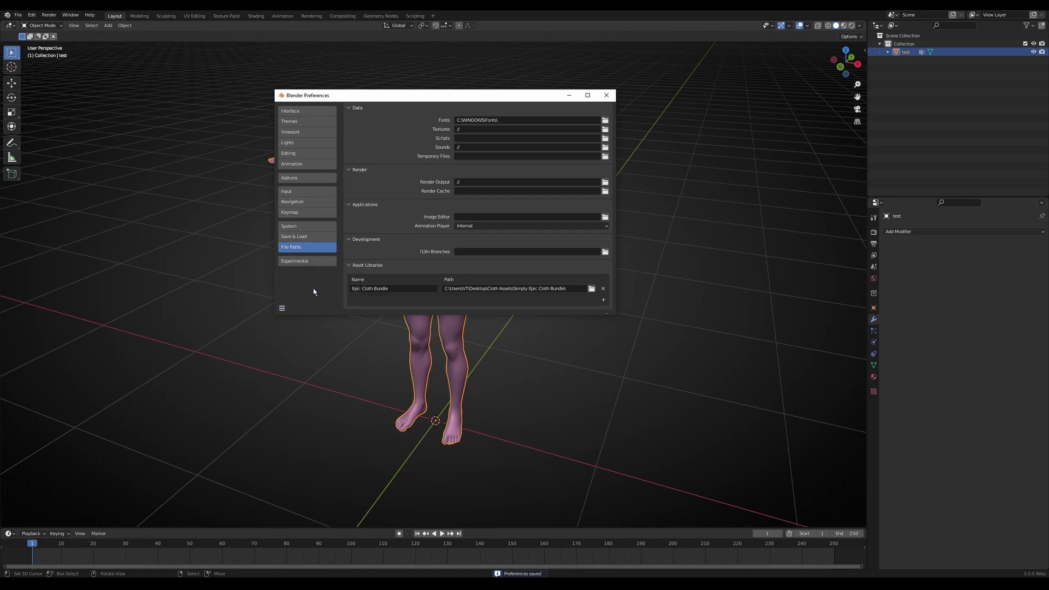
left_click(606, 96)
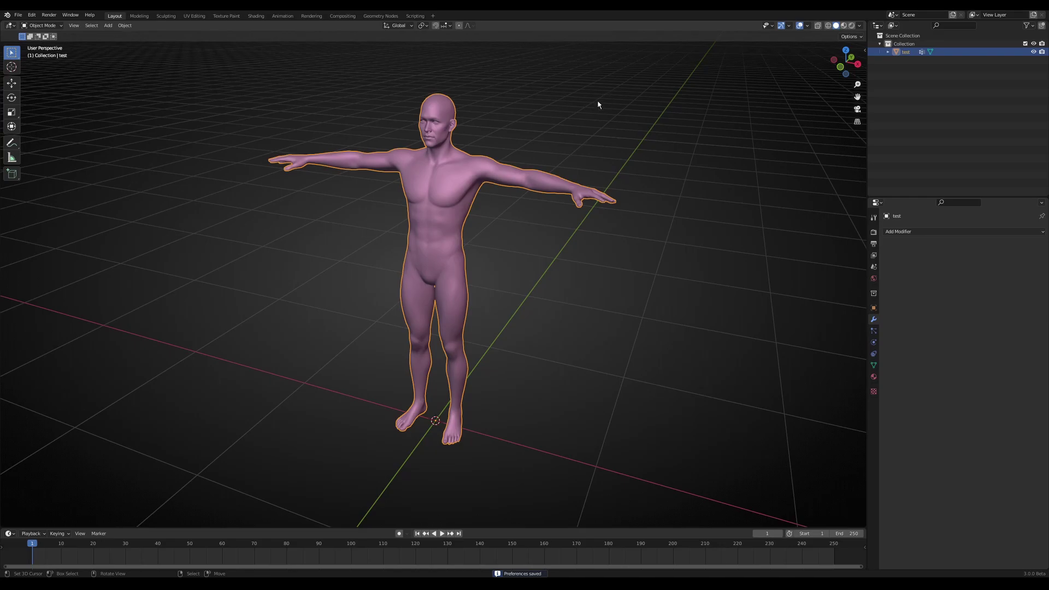
- Split the 3D view into two side-by-side areas and set the left one to Asset Browser
middle_click_drag(599, 103, 593, 220)
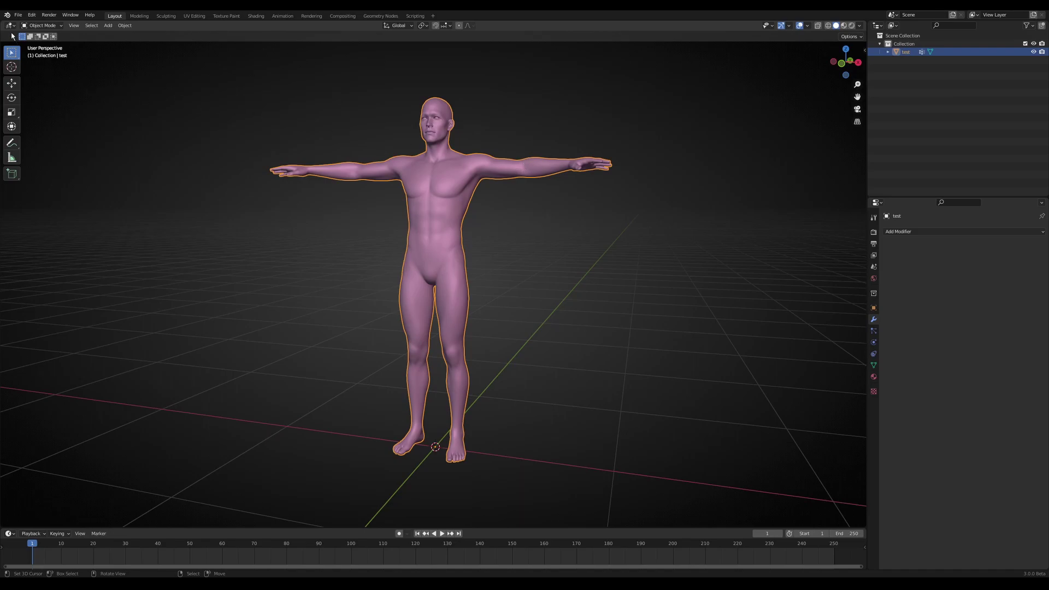
left_click_drag(2, 23, 410, 40)
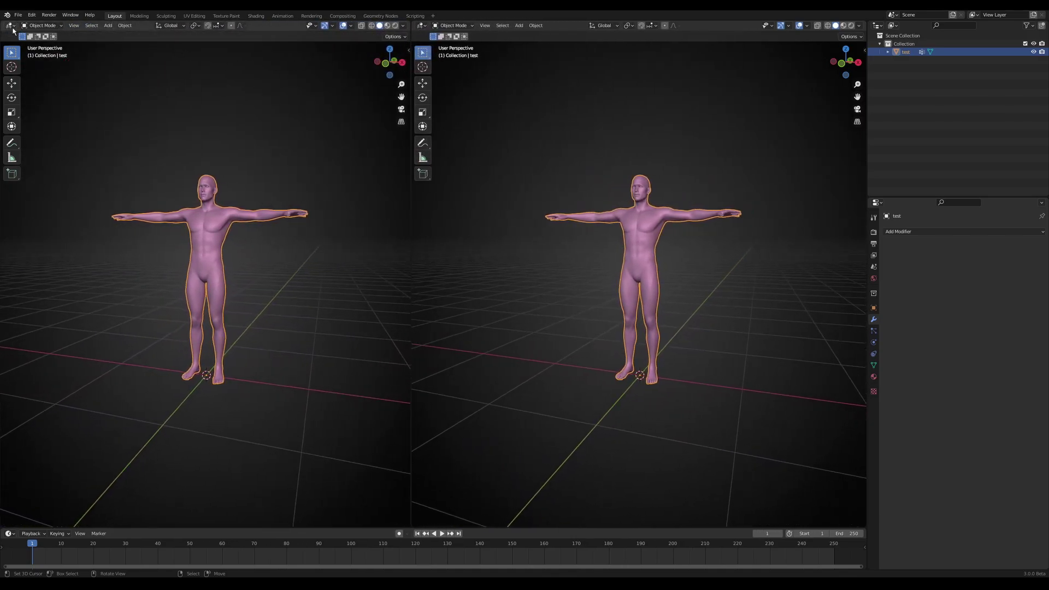
left_click(10, 26)
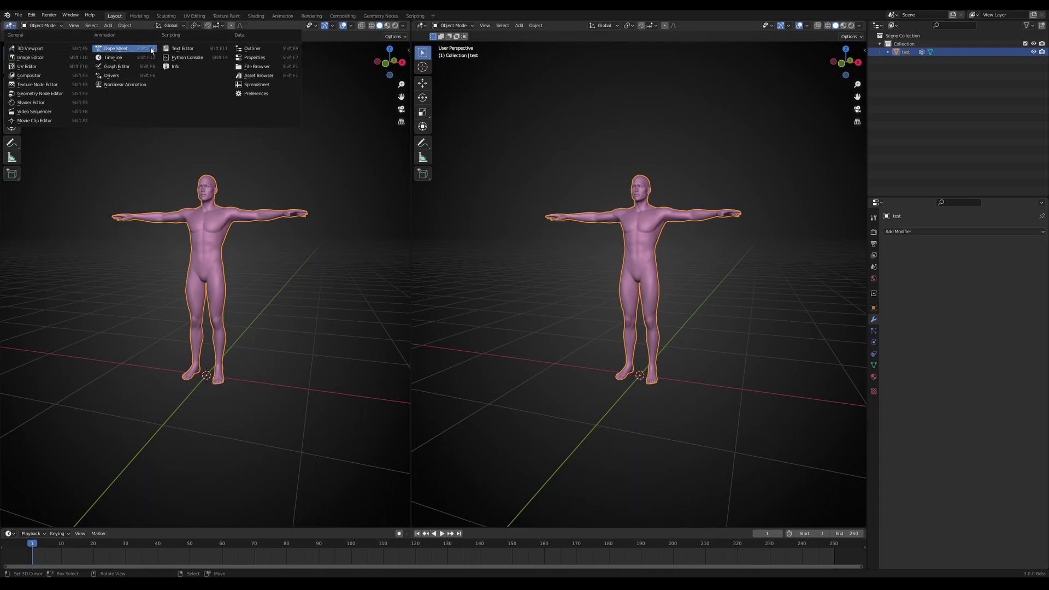
left_click(276, 76)
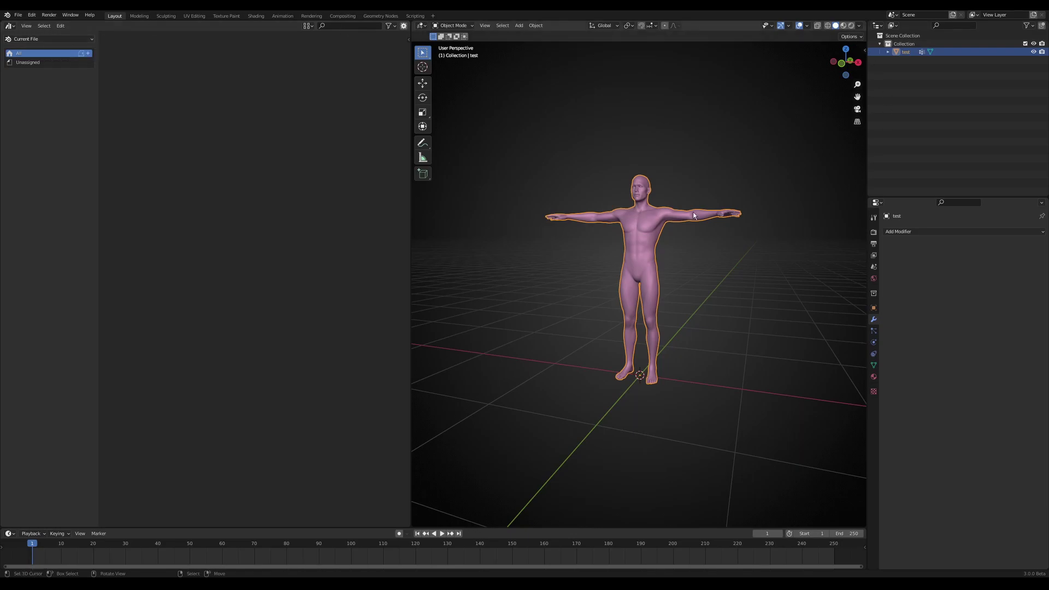
- Add a cube, move it up and left of the figure, and scale it down
middle_click_drag(616, 250, 562, 286)
key("shift+a")
mouse_move(560, 288)
left_click(592, 292)
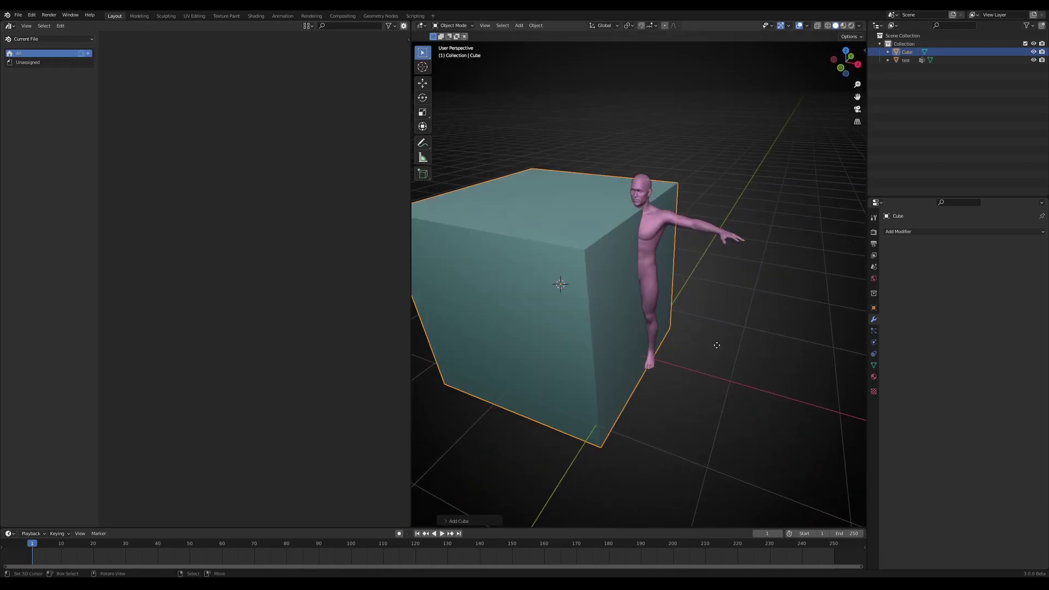
key("g")
left_click(618, 266)
key("s")
left_click(536, 172)
middle_click_drag(536, 172, 559, 150)
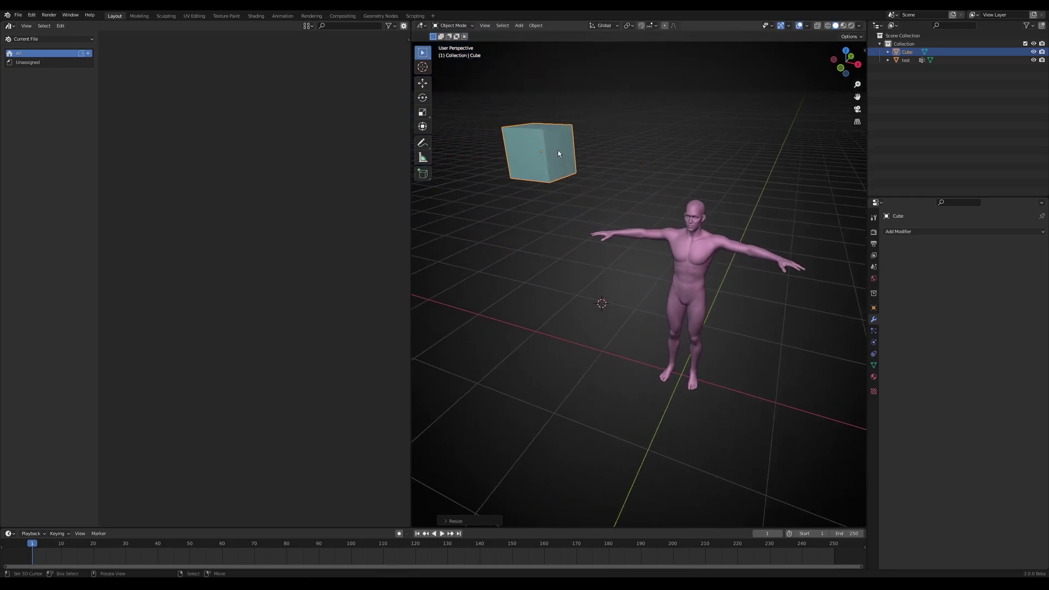
- Mark the Cube object as an asset from its Outliner context menu
right_click(906, 53)
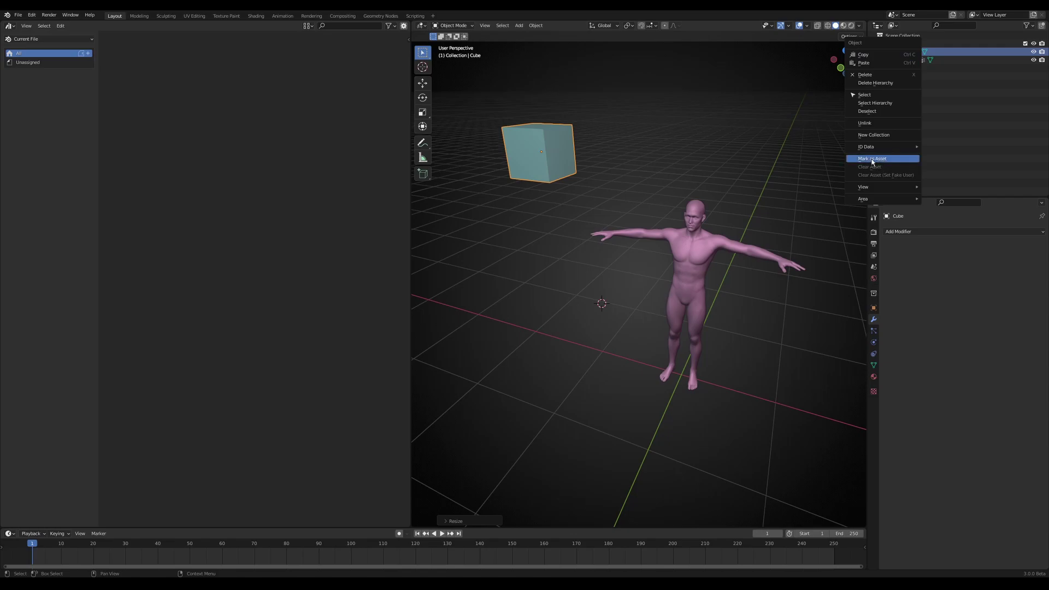
left_click(870, 158)
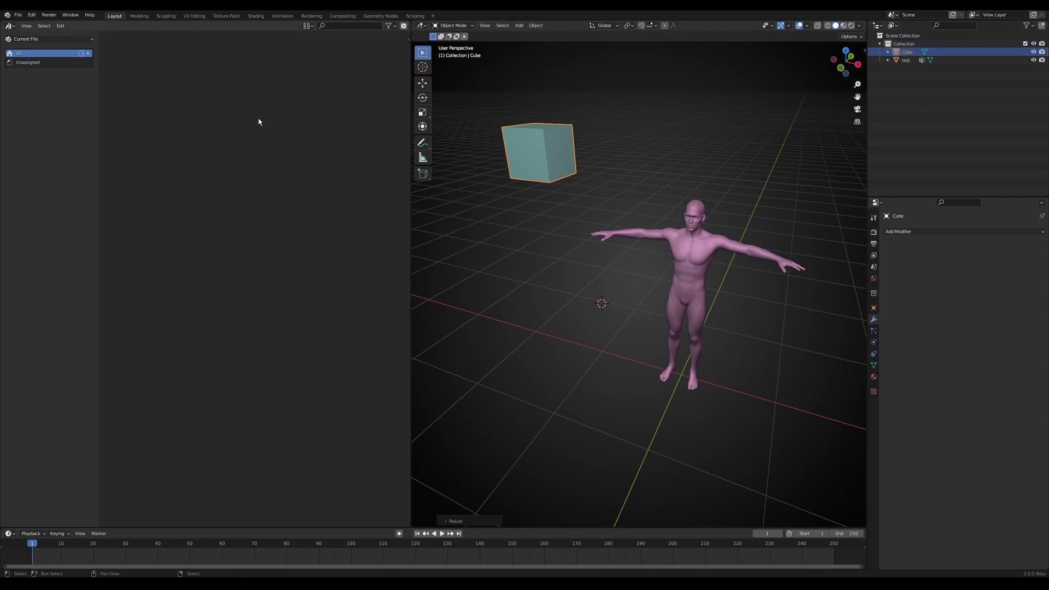
right_click(902, 53)
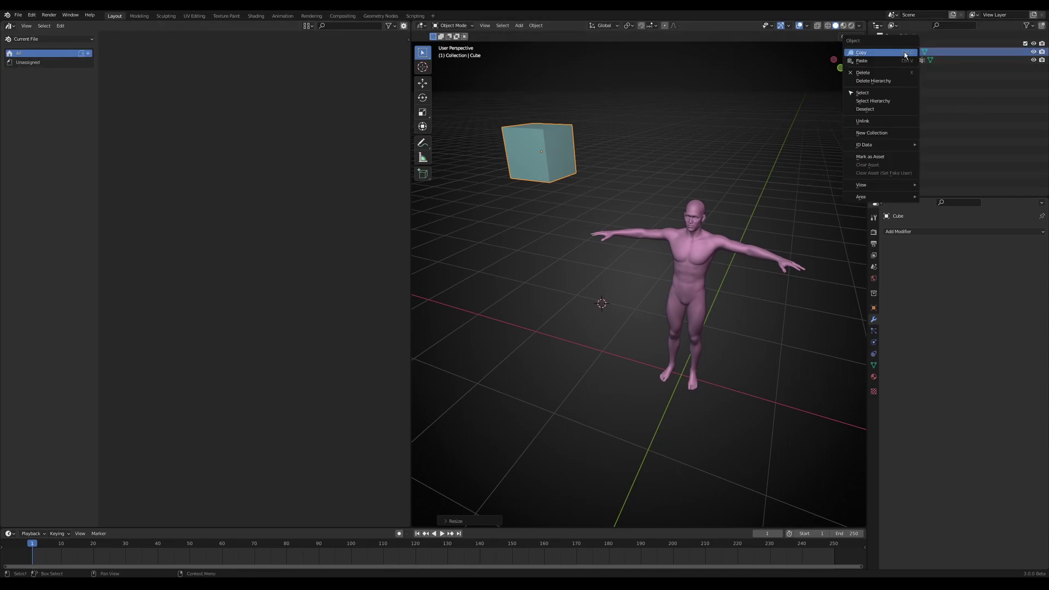
left_click(880, 158)
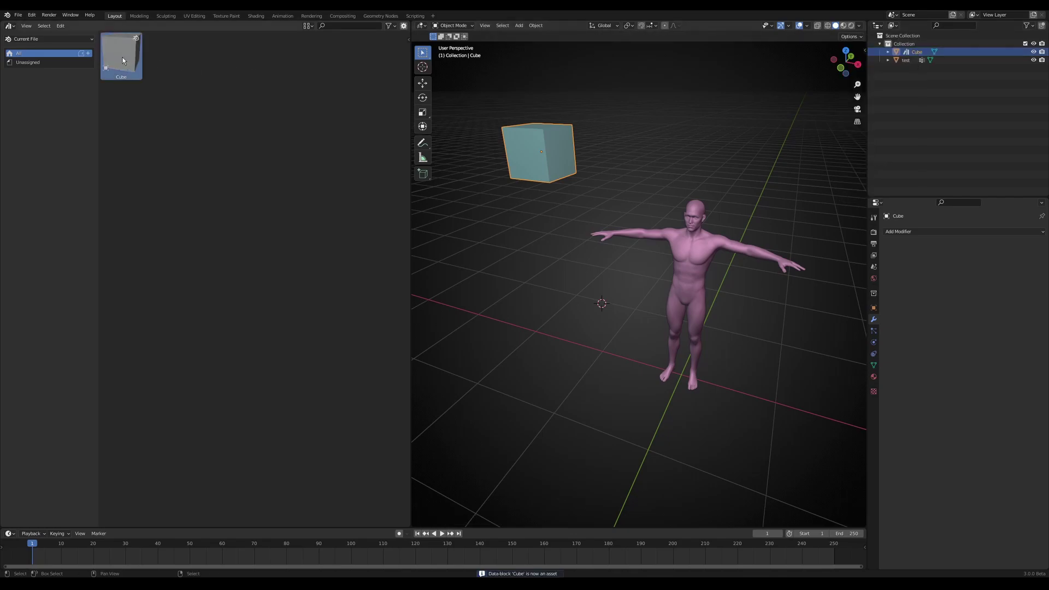
- Choose the Epic Cloth Bundle library in the asset browser and scroll through its clothing thumbnails
left_click(86, 39)
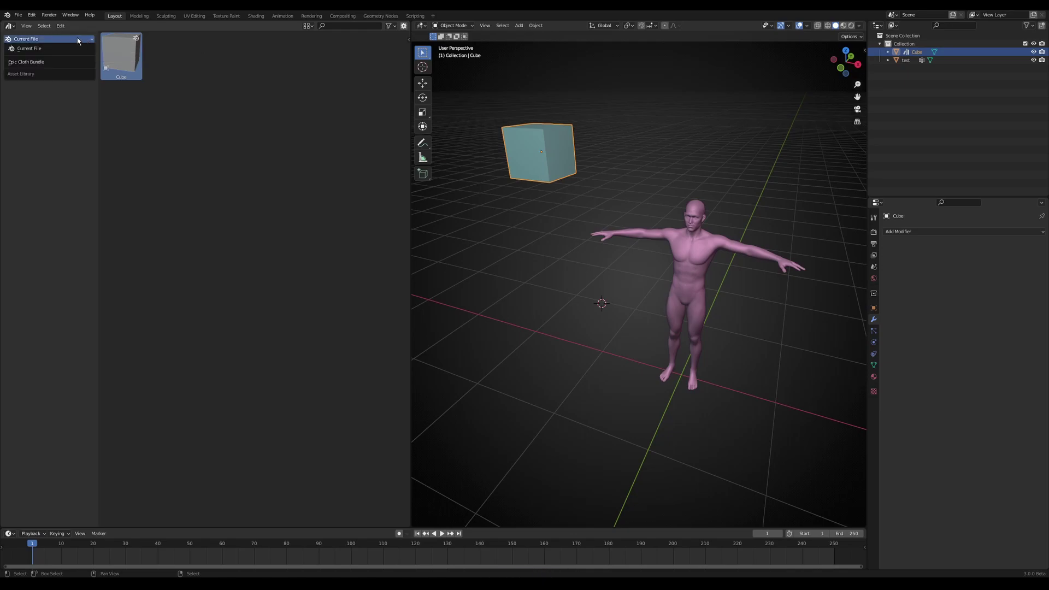
left_click(77, 39)
left_click(33, 39)
left_click(40, 62)
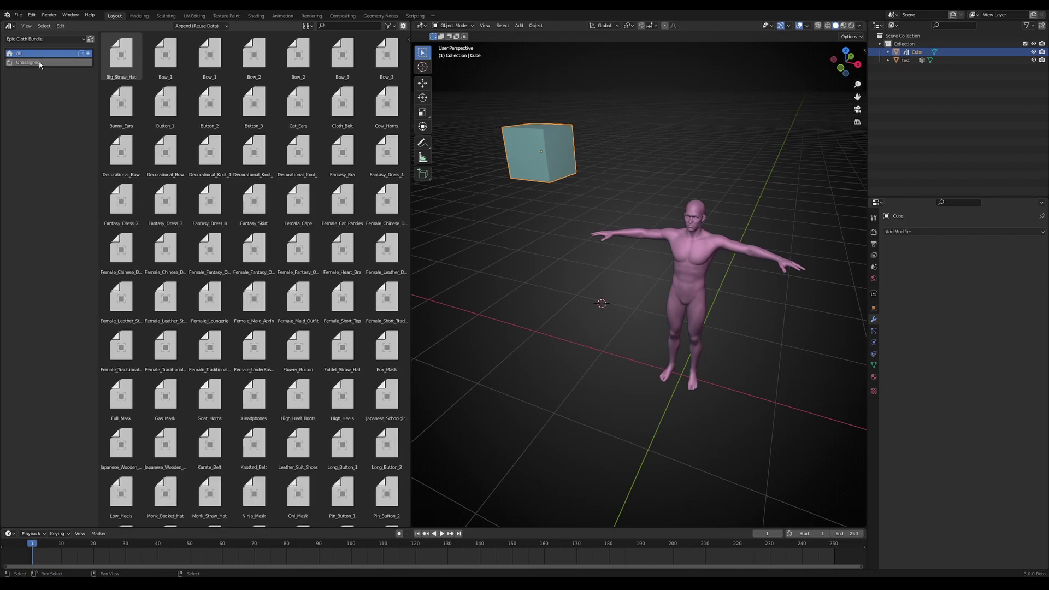
scroll(247, 370, "down", 20)
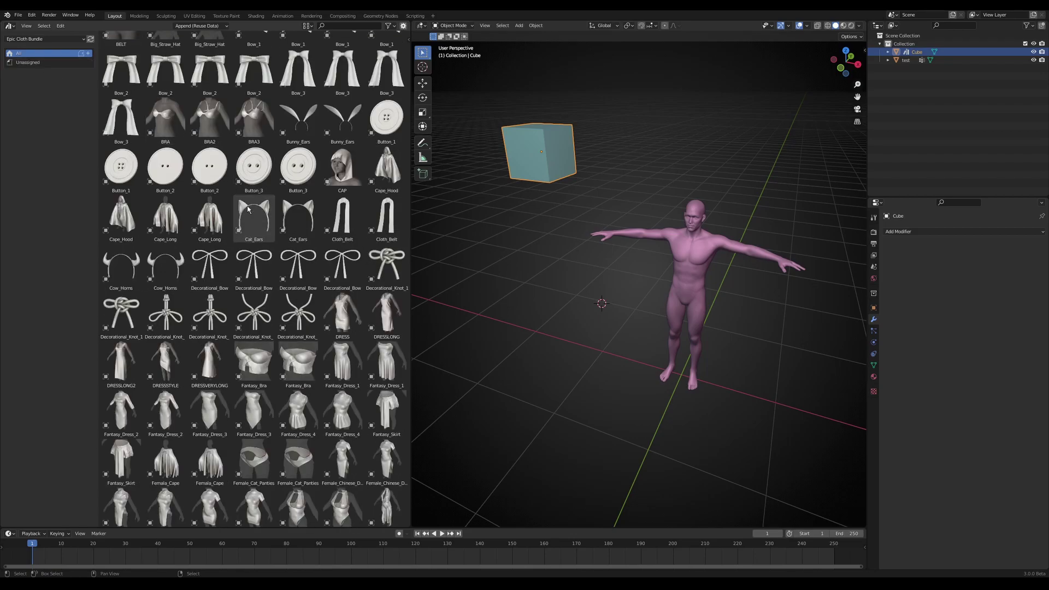
scroll(247, 368, "up", 20)
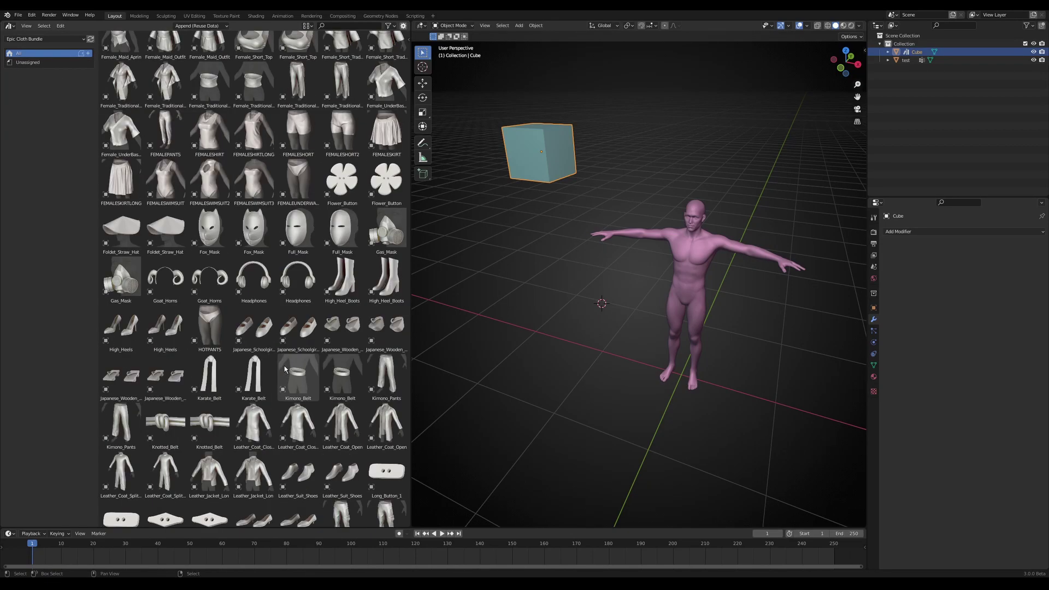